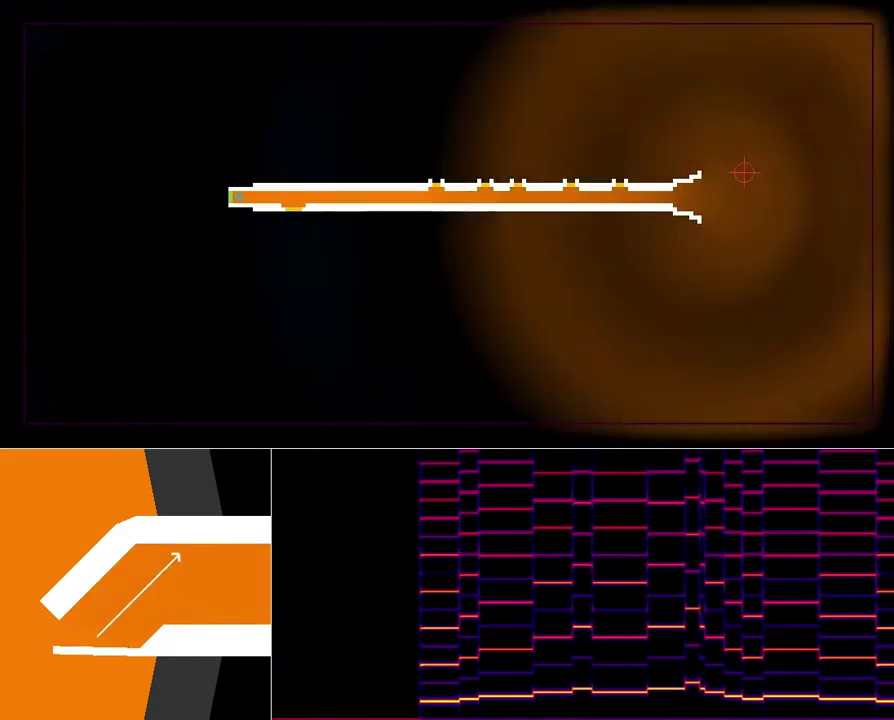
Step: Reset the simulation with the R key, clearing the sound field and spectrogram
{"action": "key", "text": "r"}
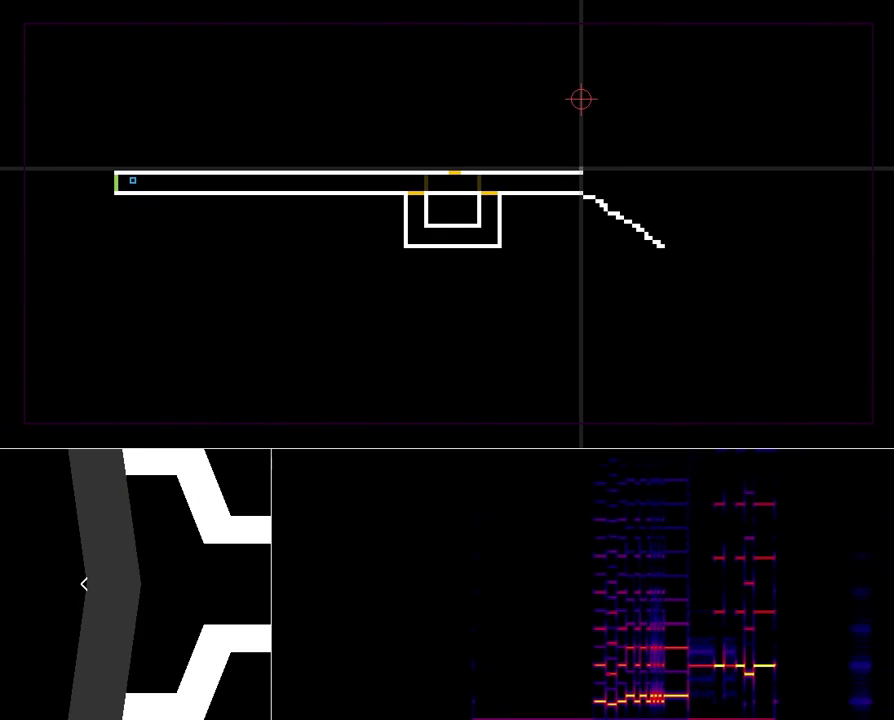
Step: Draw the upper bell wall from the pipe end, mirroring the lower wall
{"action": "left_click_drag", "start_coordinate": [582, 168], "coordinate": [613, 156]}
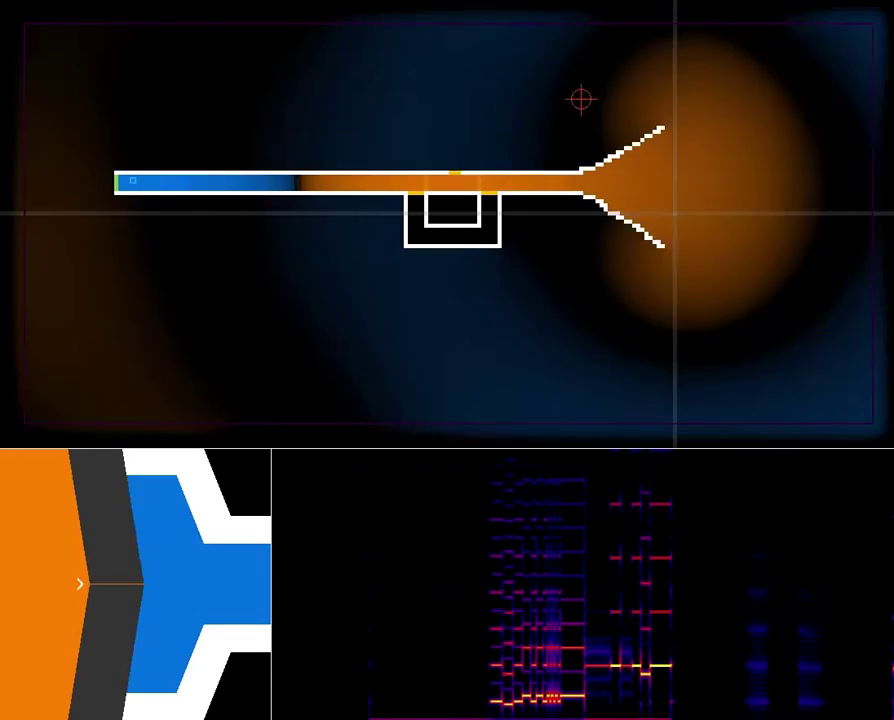